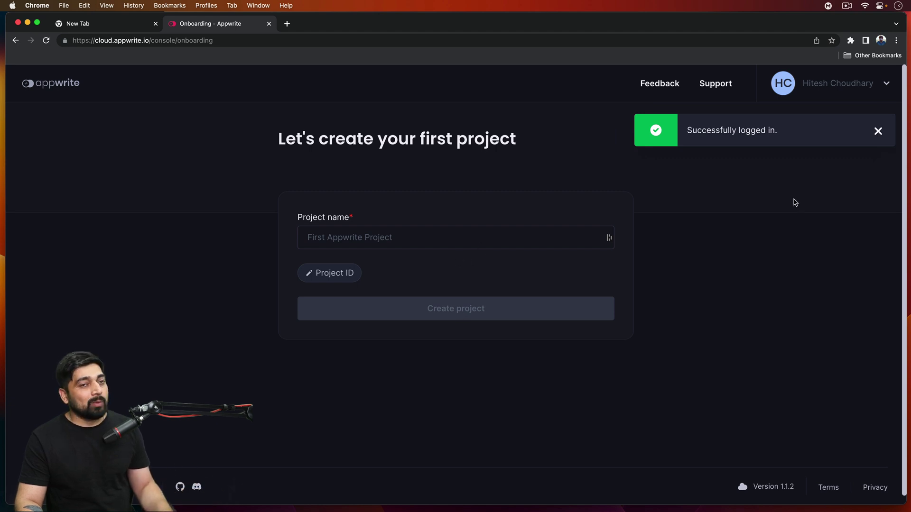
- Claim the Appwrite cloud card from the account menu, enlarge and spin it, then close it
left_click(861, 82)
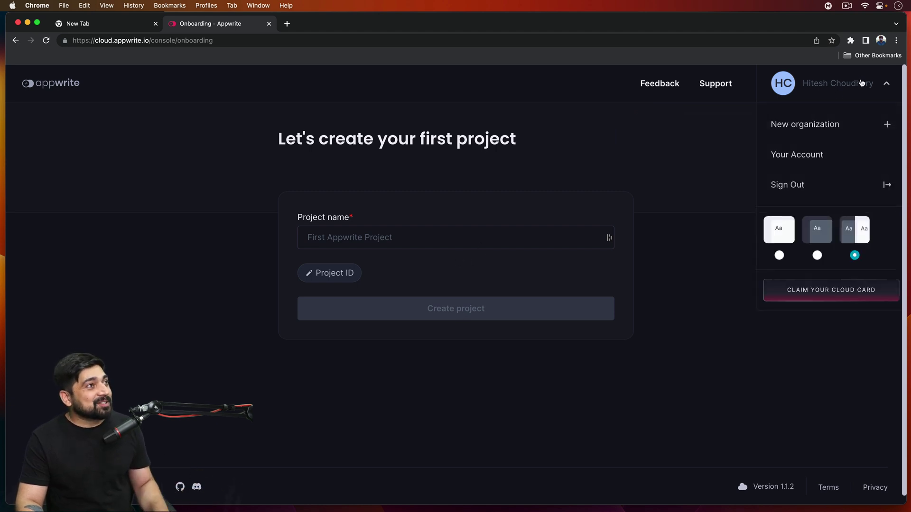
left_click(844, 291)
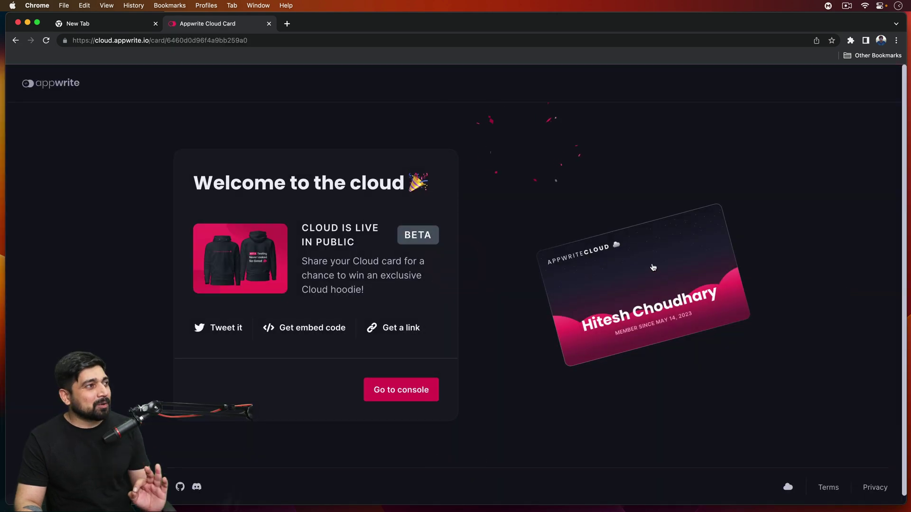
left_click(621, 290)
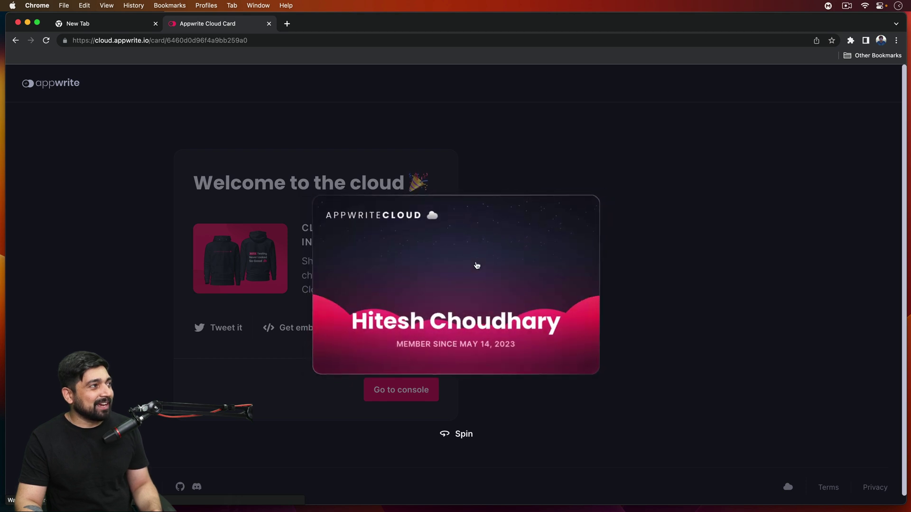
left_click(470, 299)
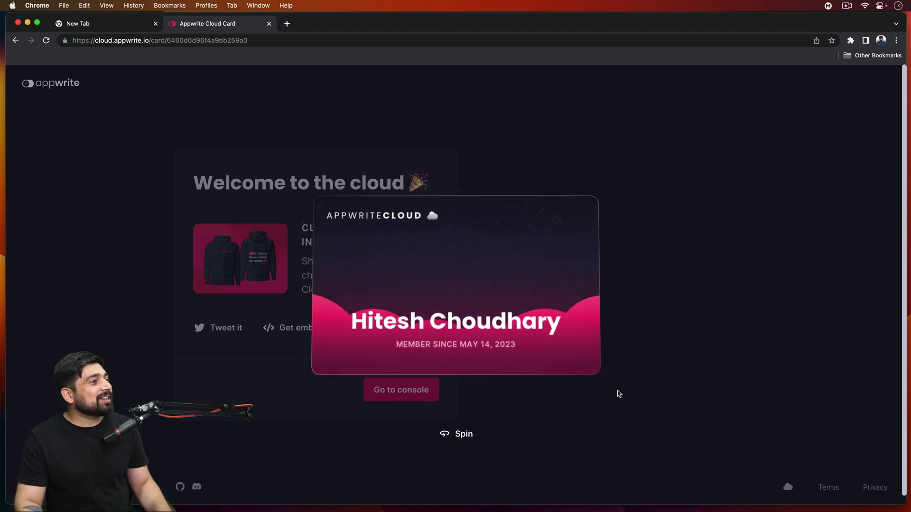
left_click(673, 382)
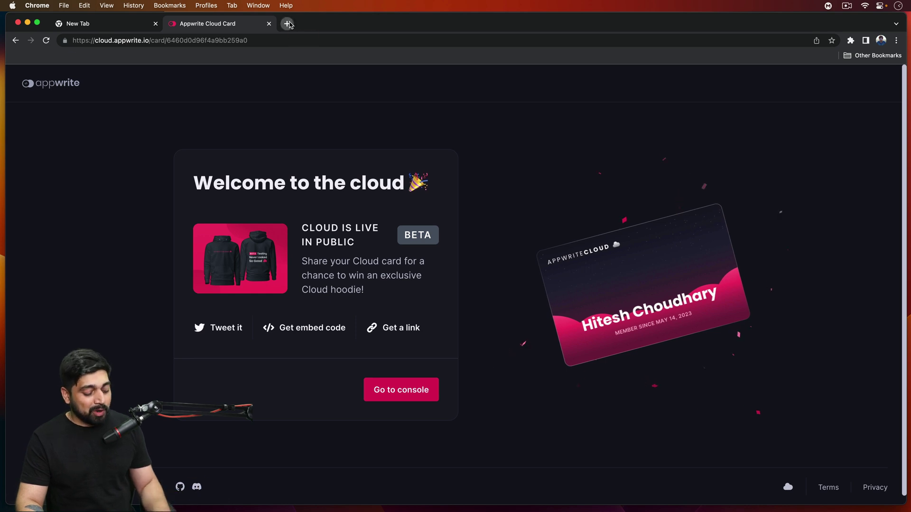
- Go to builtwith.appwrite.io in a new browser tab
left_click(289, 24)
type("buit")
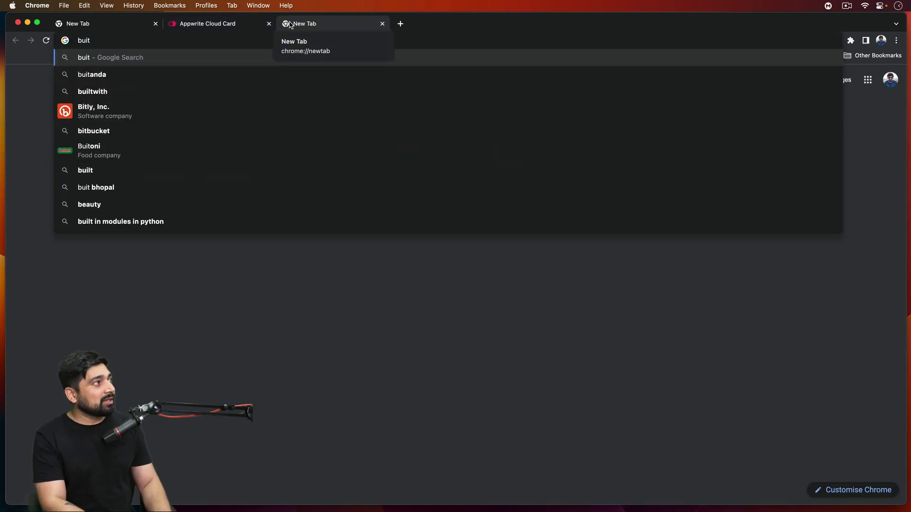
type("with.app")
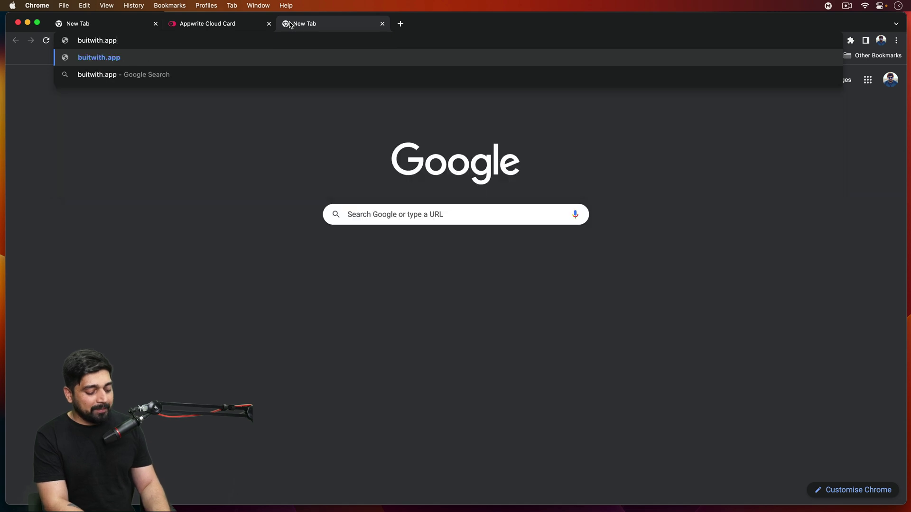
type("write.")
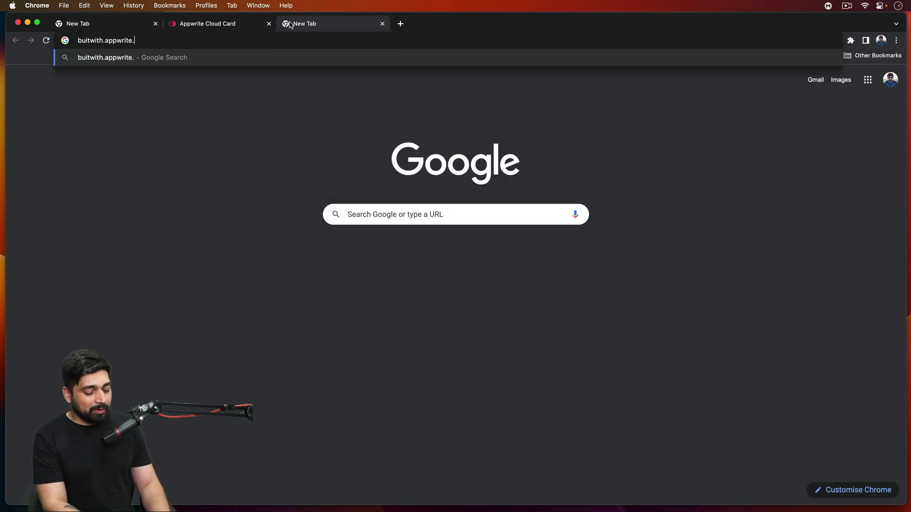
type("io")
key("Return")
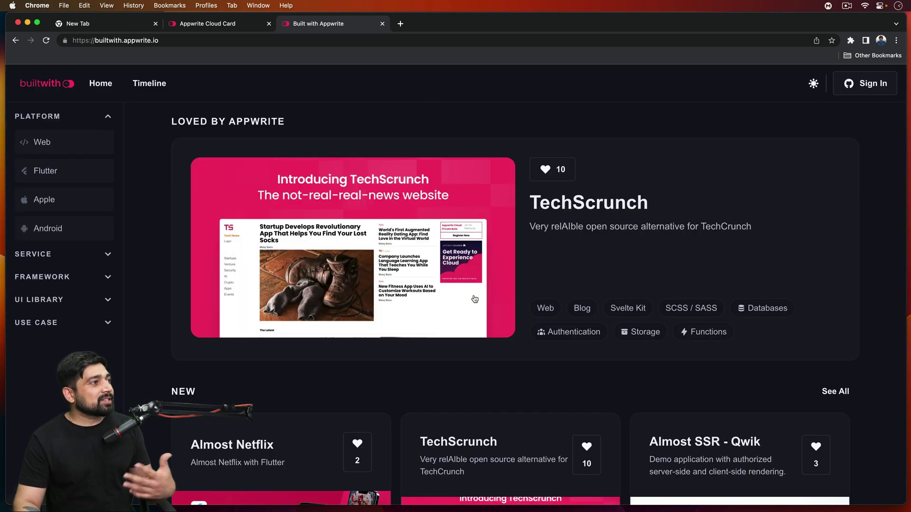
scroll(475, 299, "down", 4)
scroll(475, 300, "down", 4)
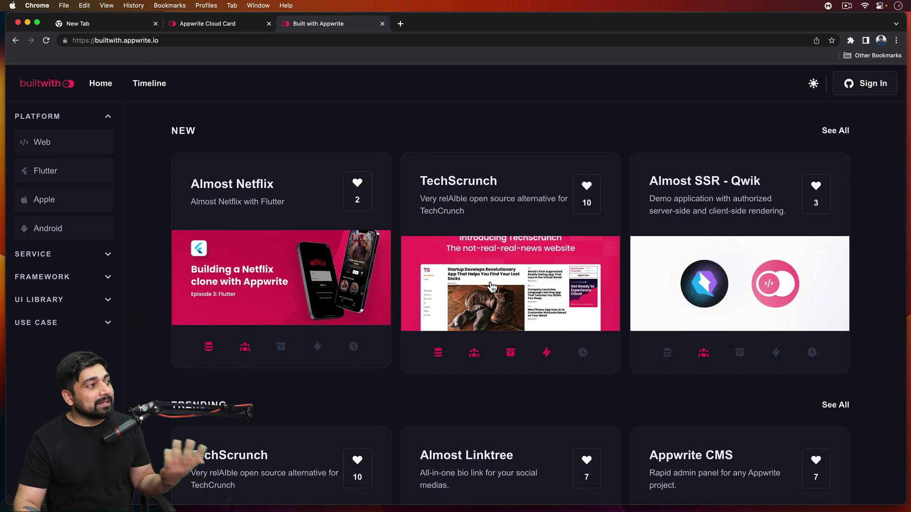
scroll(491, 287, "down", 1)
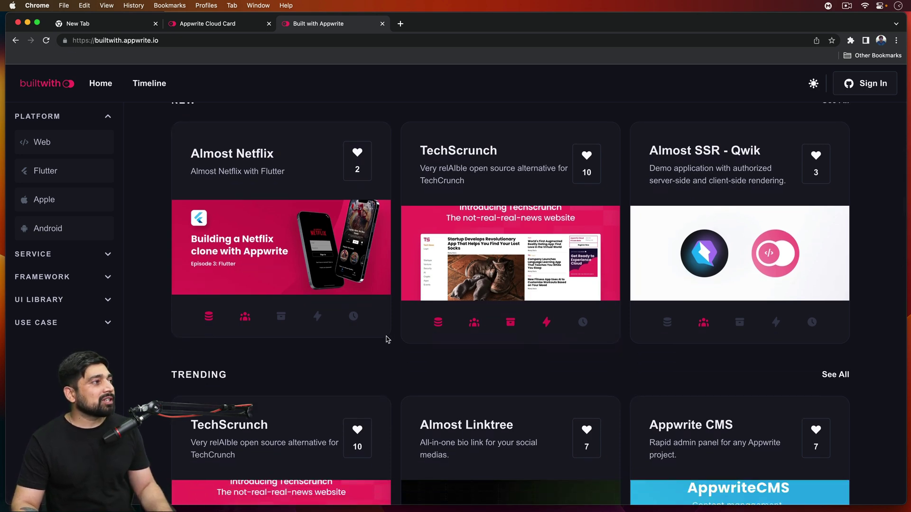
scroll(383, 330, "down", 5)
scroll(383, 330, "down", 5)
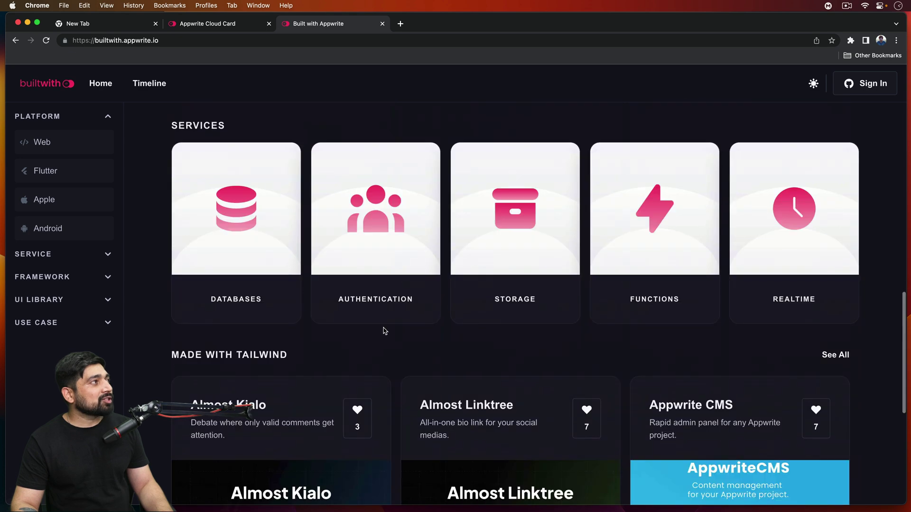
- Return to the first tab for the hashnode.com/hackathons/appwrite page
left_click(105, 24)
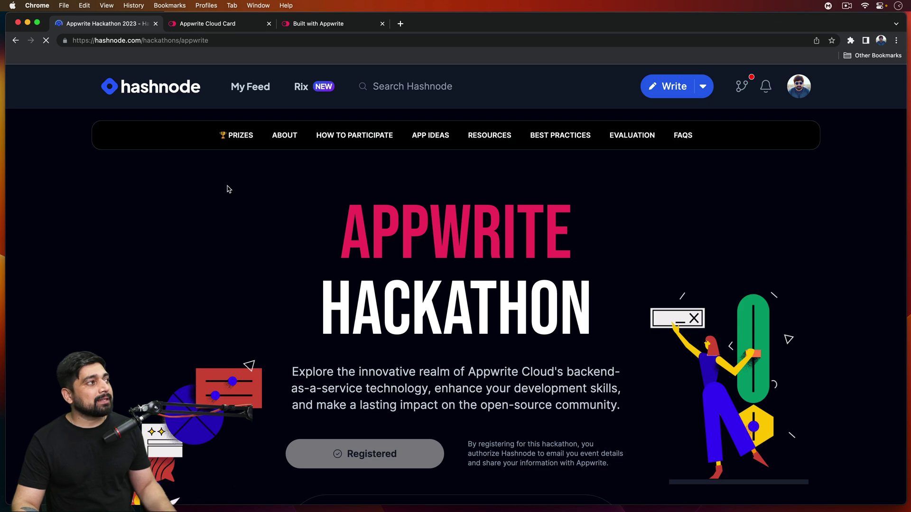
scroll(229, 188, "down", 4)
scroll(260, 191, "down", 5)
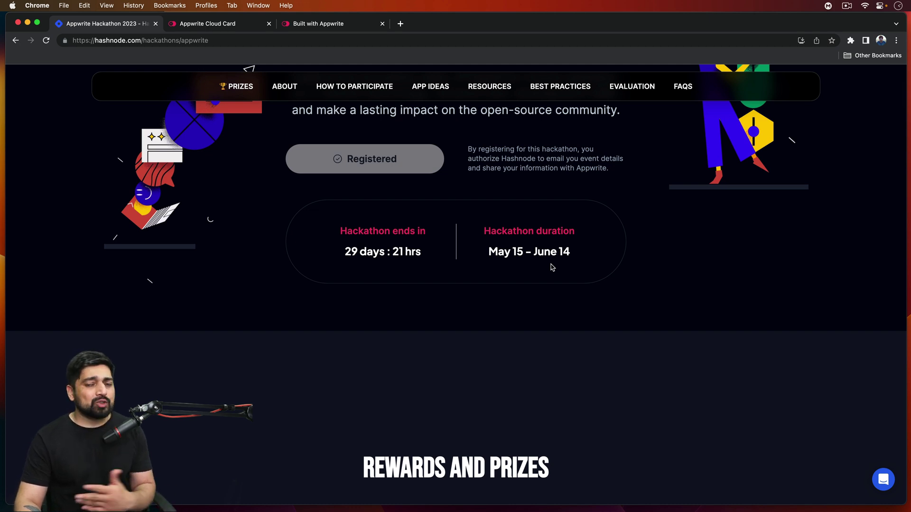
scroll(232, 298, "down", 5)
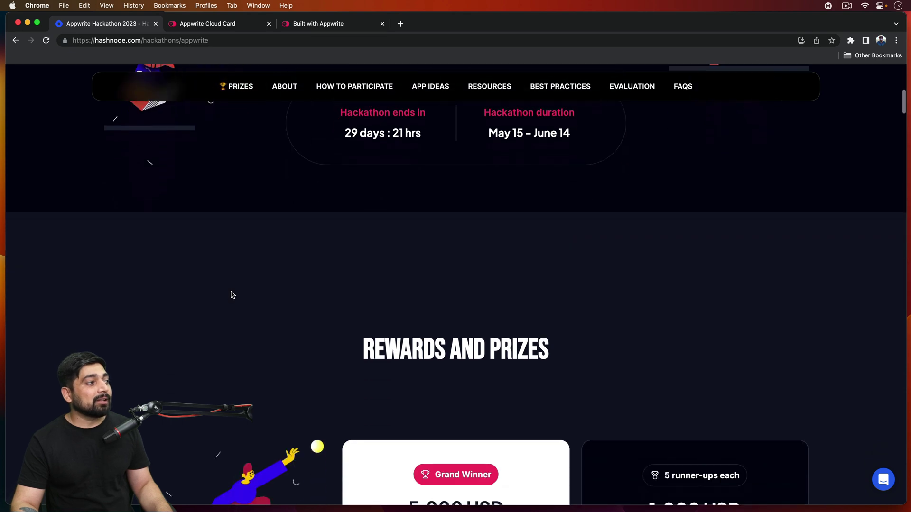
scroll(232, 298, "down", 5)
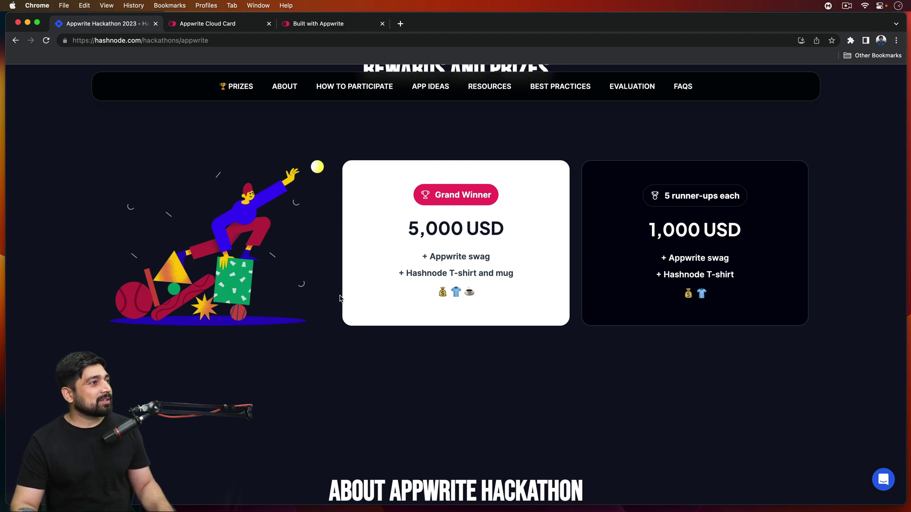
scroll(361, 302, "down", 3)
scroll(349, 299, "down", 5)
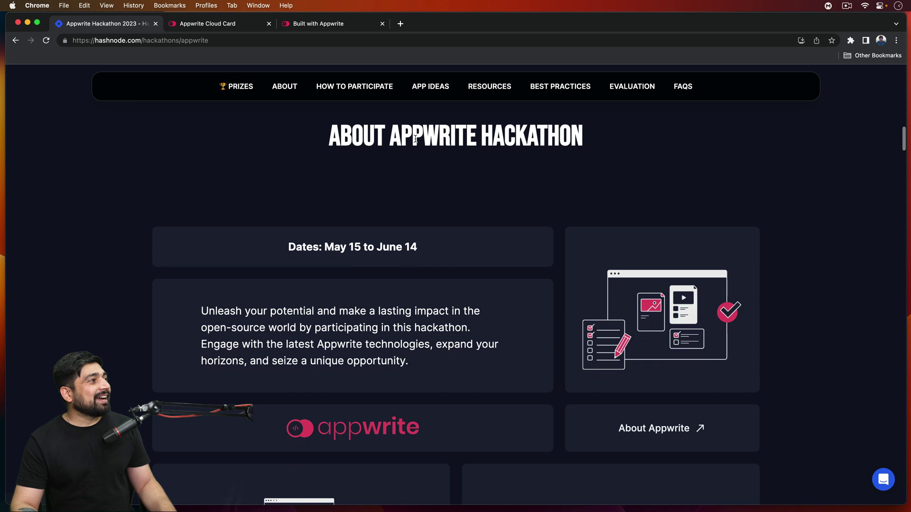
scroll(380, 220, "down", 3)
scroll(380, 241, "down", 2)
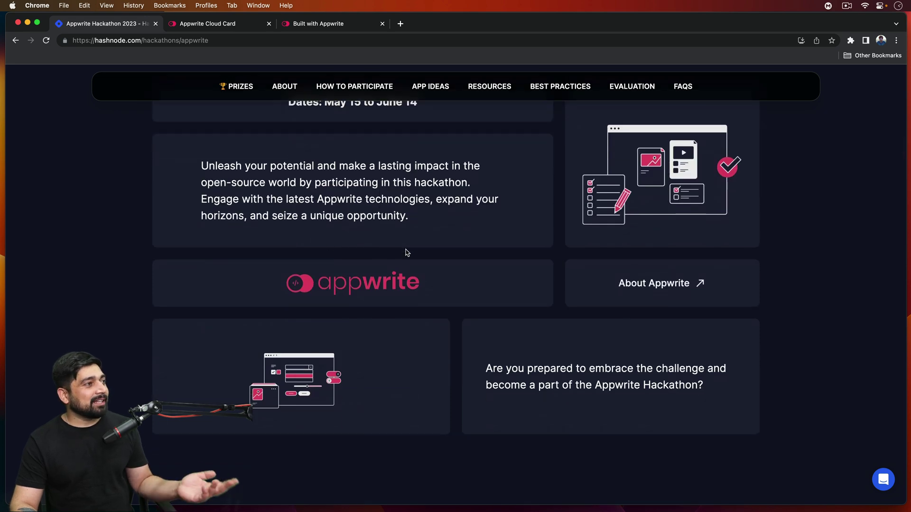
scroll(406, 252, "down", 2)
scroll(406, 252, "down", 4)
scroll(405, 253, "down", 4)
scroll(406, 252, "down", 3)
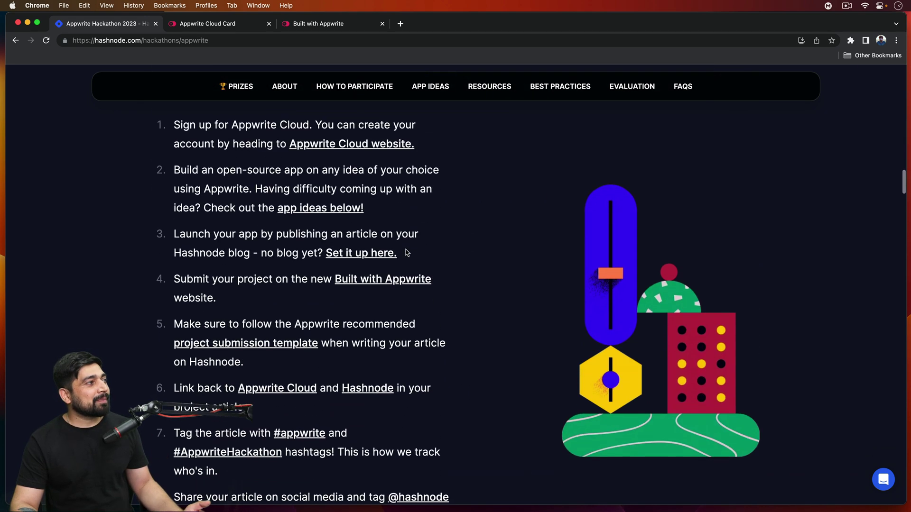
scroll(405, 252, "down", 1)
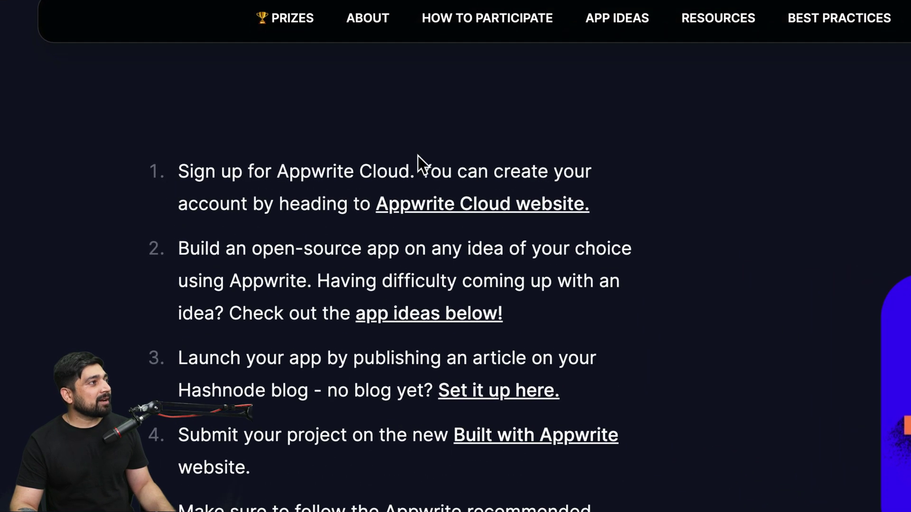
scroll(251, 201, "down", 1)
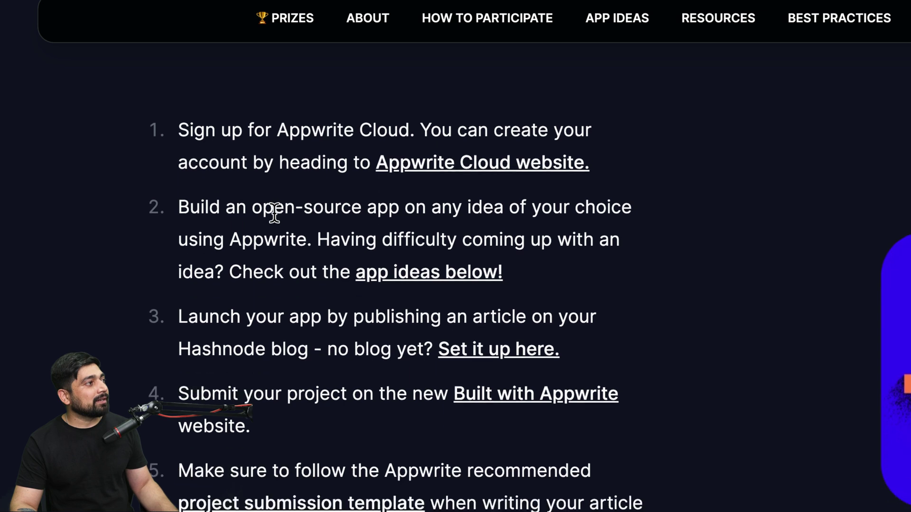
- Highlight key phrases in participation steps 2 and 3, like 'open-source' and the publishing phrase
left_click_drag(252, 202, 370, 194)
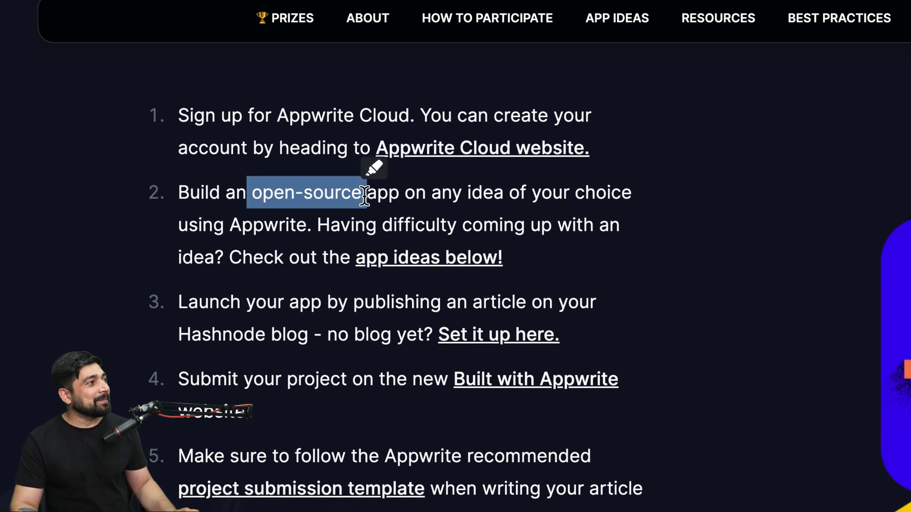
double_click(534, 194)
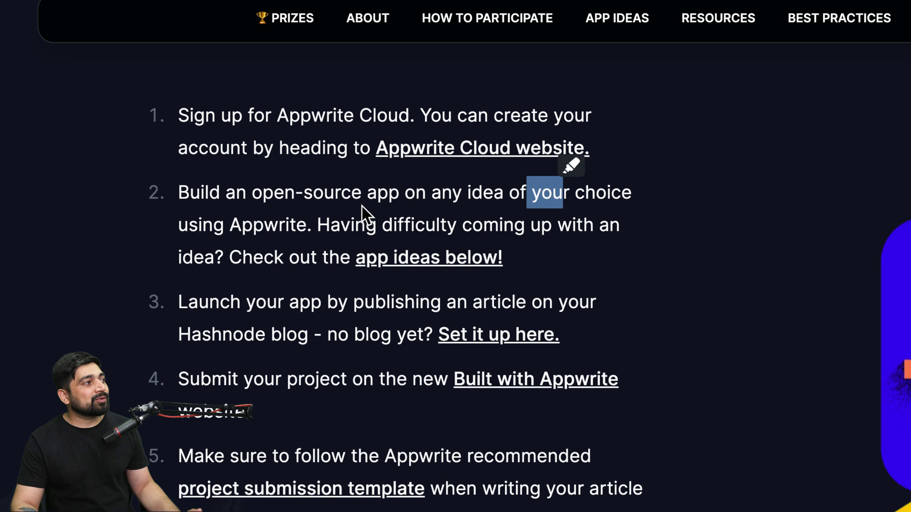
key("Escape")
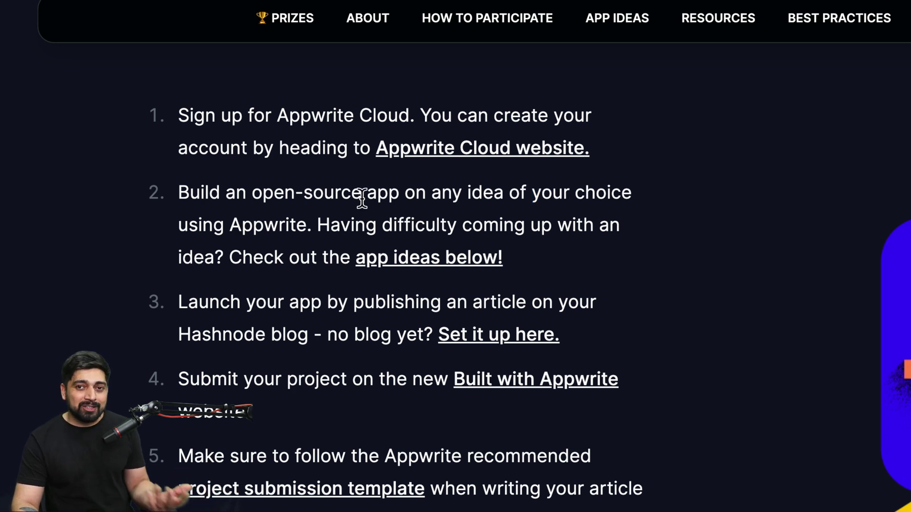
scroll(242, 235, "down", 2)
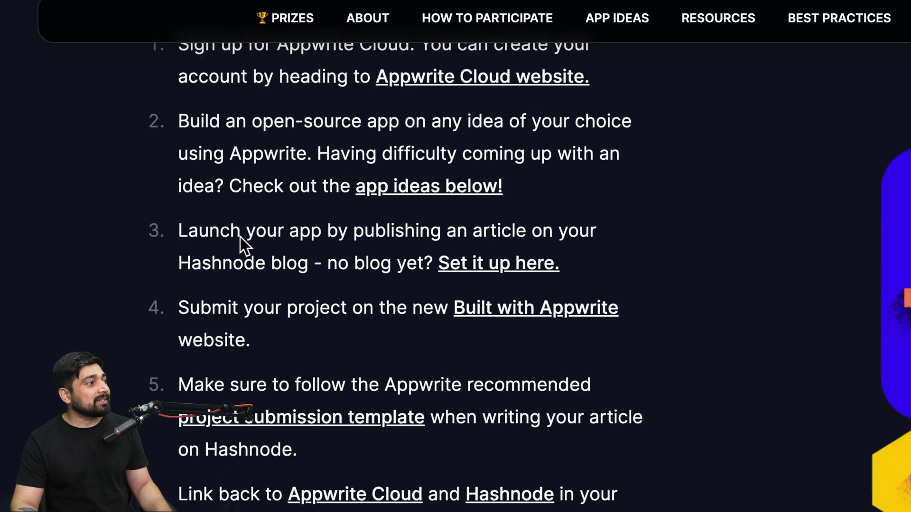
left_click_drag(257, 181, 455, 179)
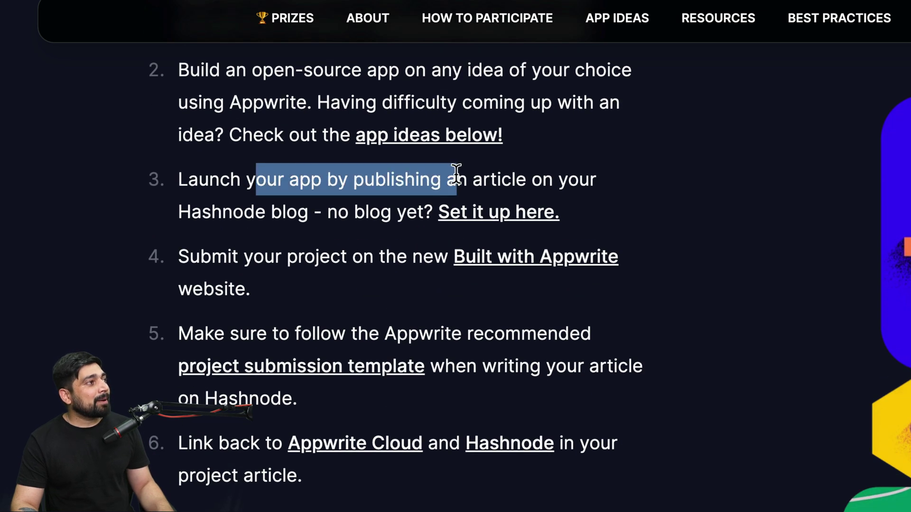
left_click(228, 209)
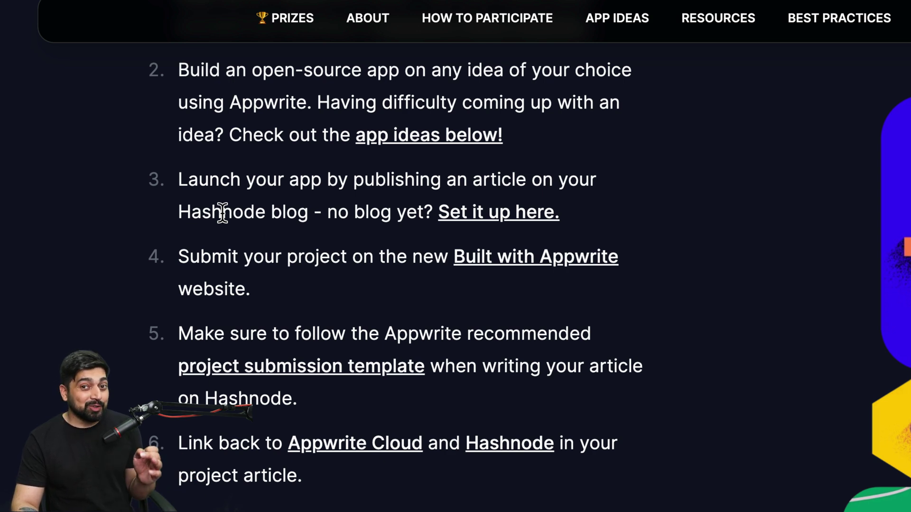
scroll(222, 215, "down", 1)
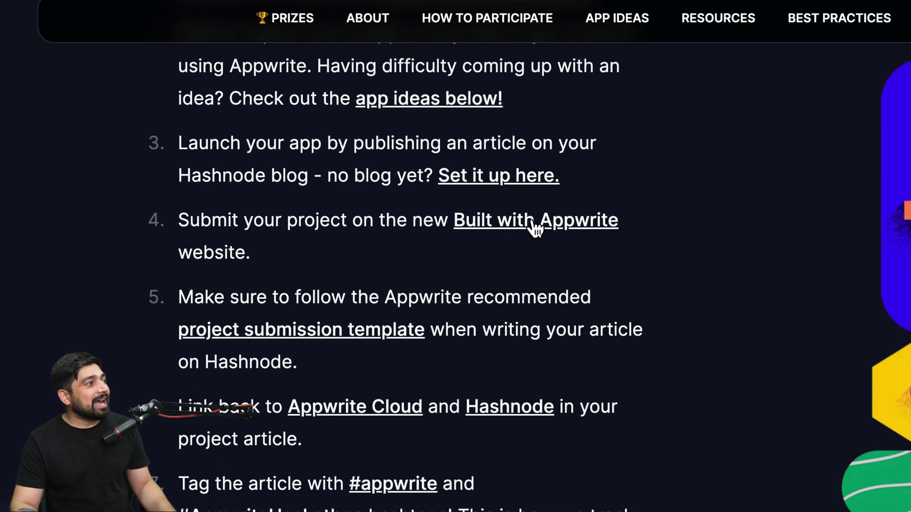
scroll(392, 195, "down", 2)
scroll(285, 192, "down", 2)
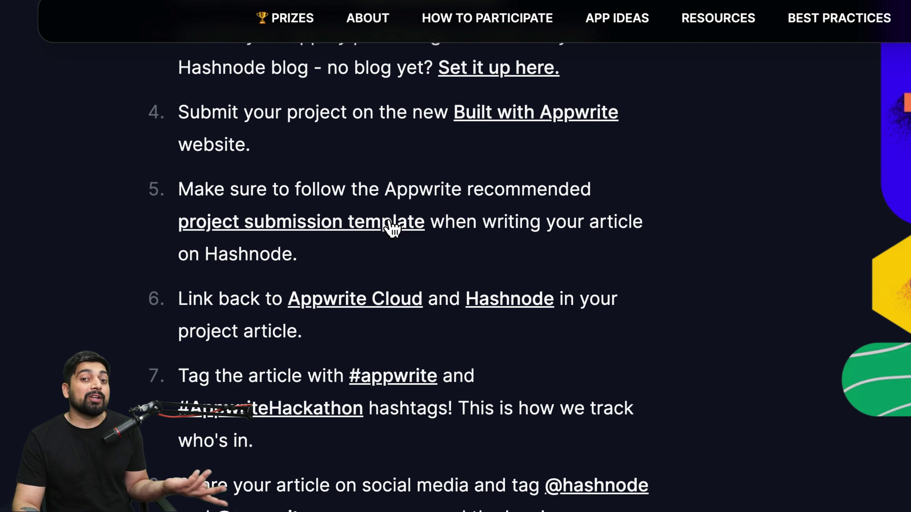
scroll(393, 228, "down", 2)
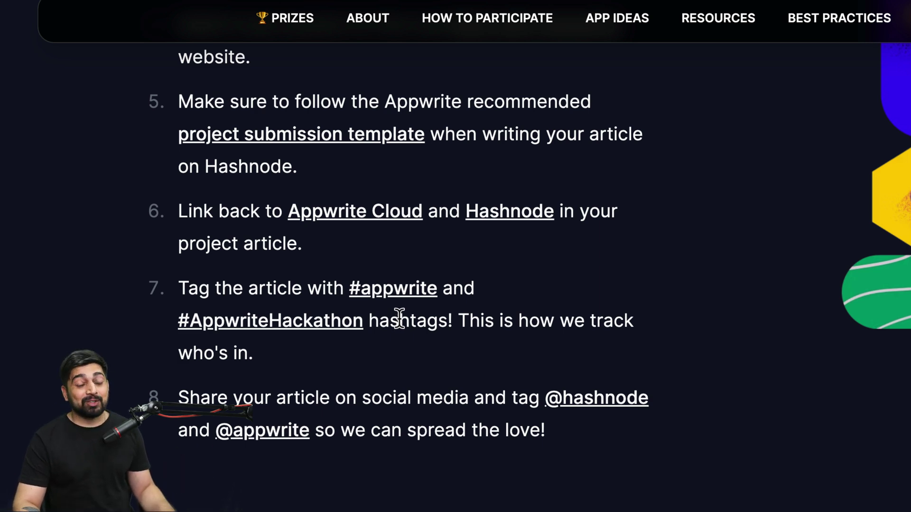
scroll(394, 322, "down", 3)
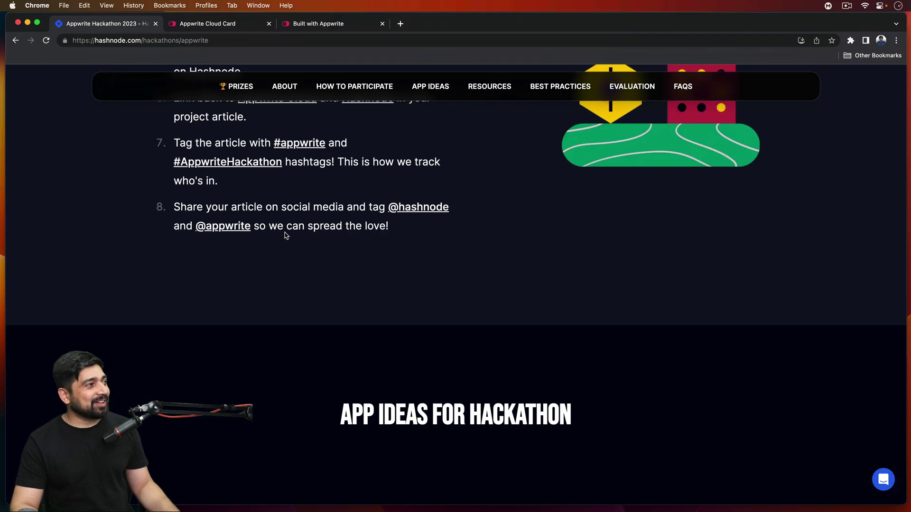
scroll(342, 292, "down", 5)
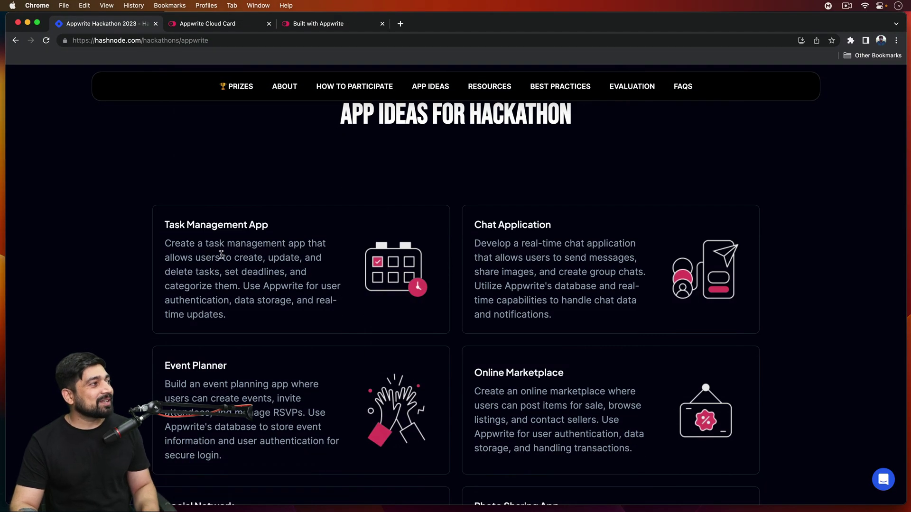
scroll(478, 251, "down", 5)
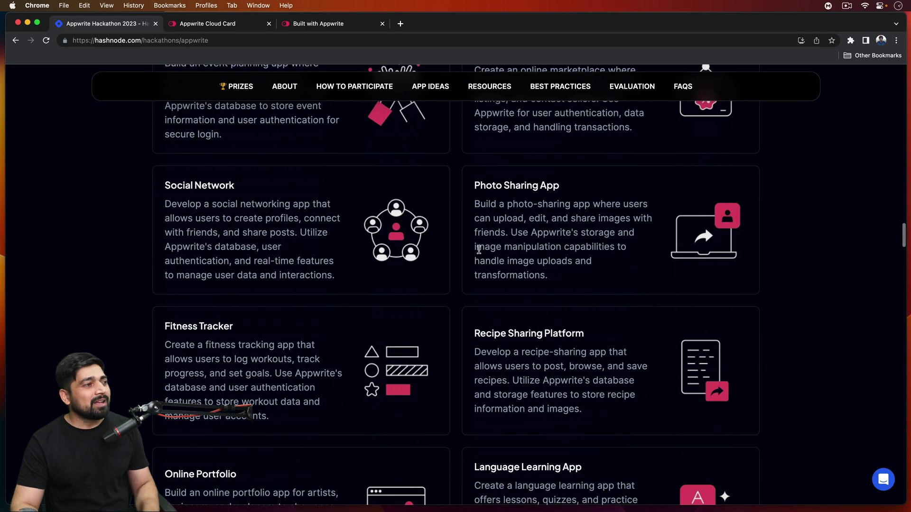
scroll(478, 251, "down", 3)
scroll(479, 251, "down", 2)
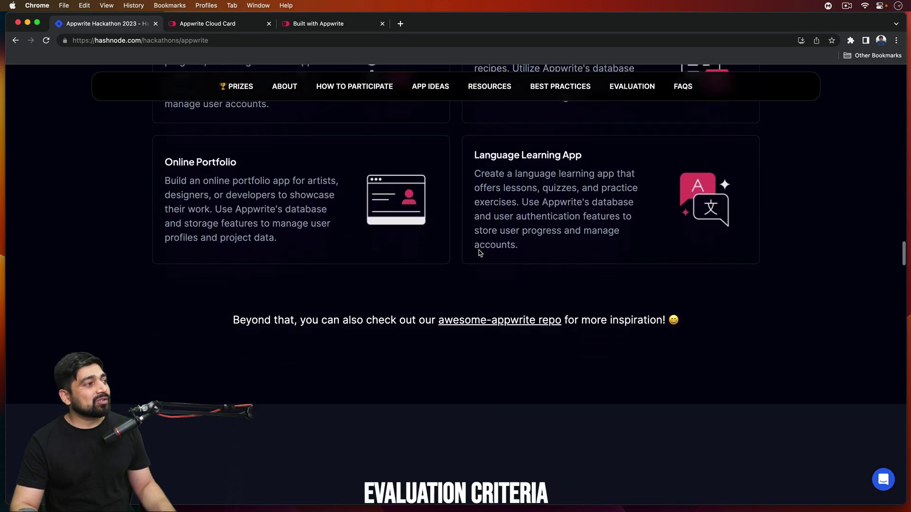
scroll(478, 251, "down", 3)
scroll(479, 251, "down", 3)
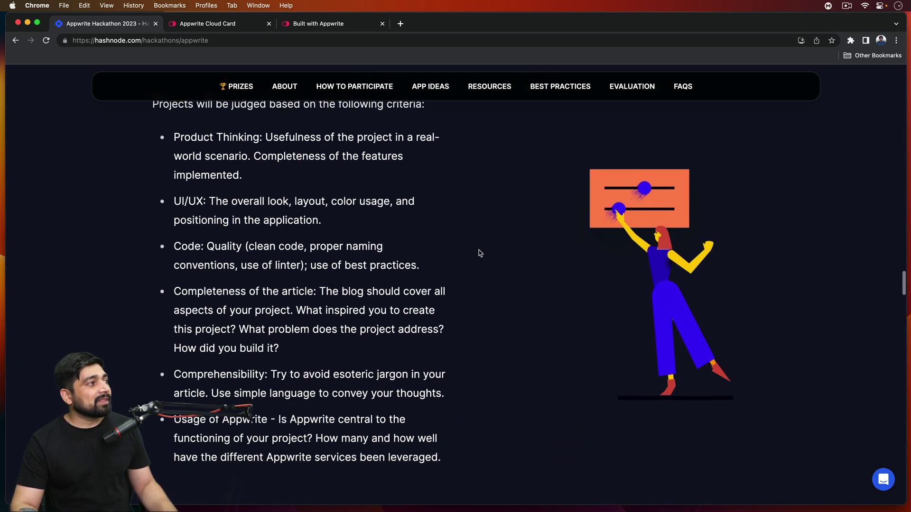
scroll(479, 253, "up", 2)
scroll(478, 252, "up", 1)
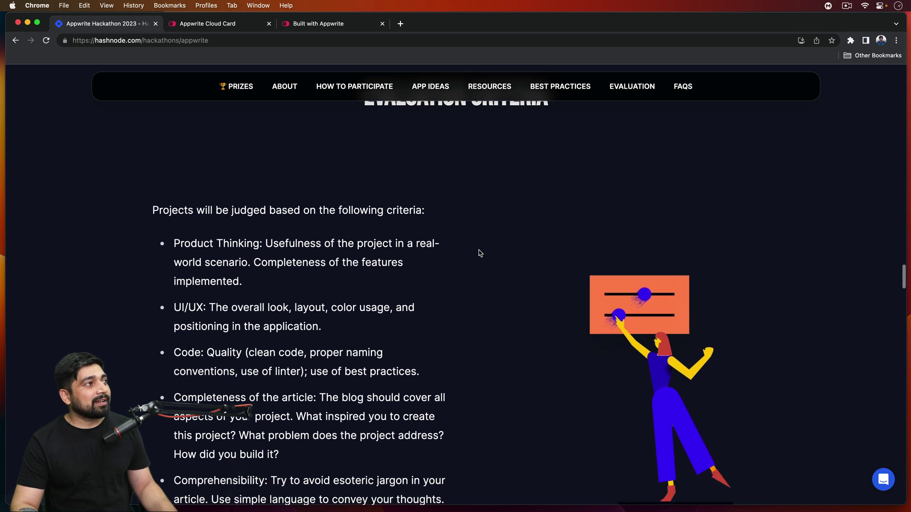
scroll(478, 253, "down", 1)
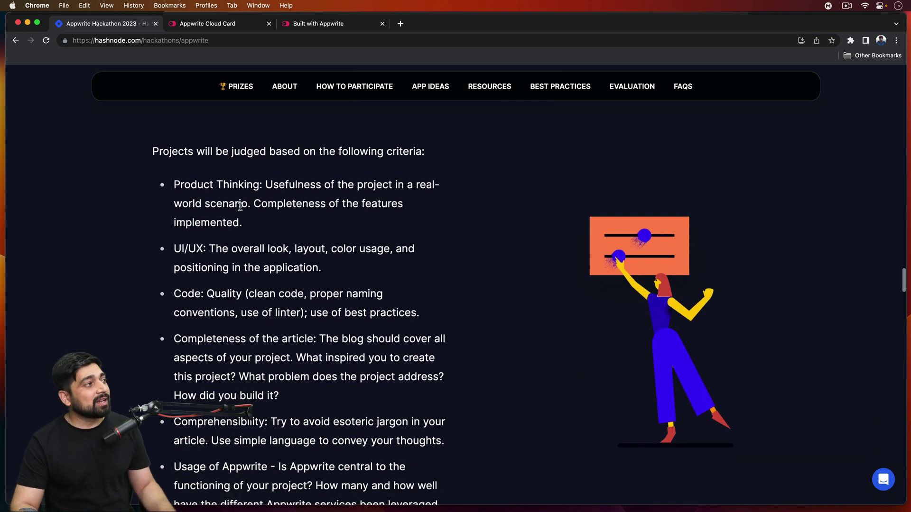
- Highlight the judging criterion names Product Thinking, UI/UX and Code
left_click_drag(171, 185, 235, 185)
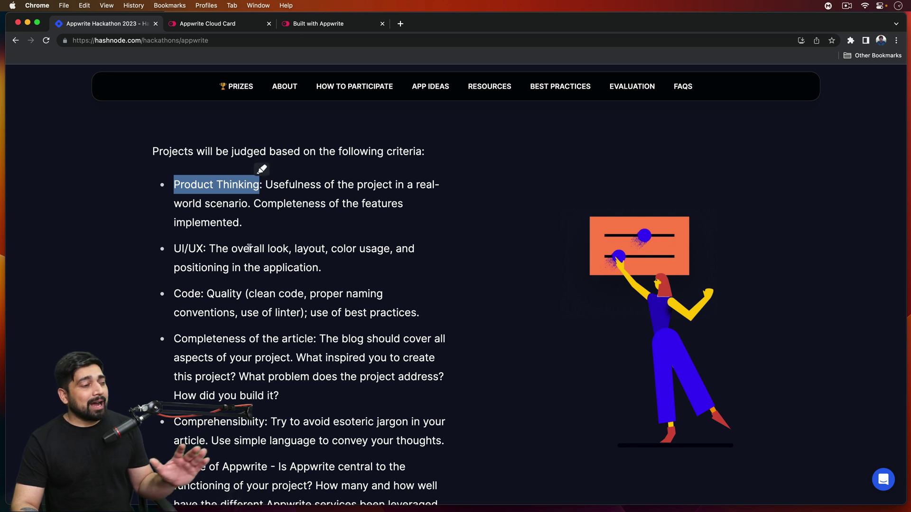
left_click(219, 217)
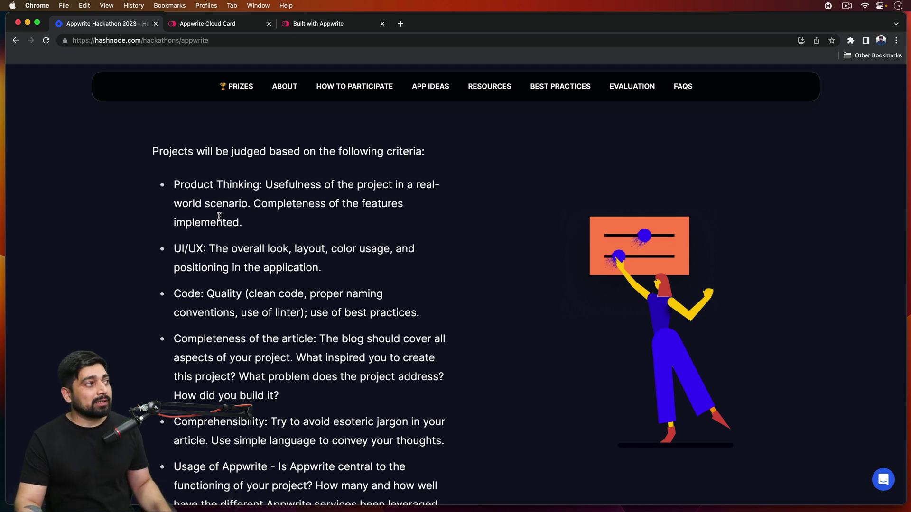
scroll(215, 213, "down", 1)
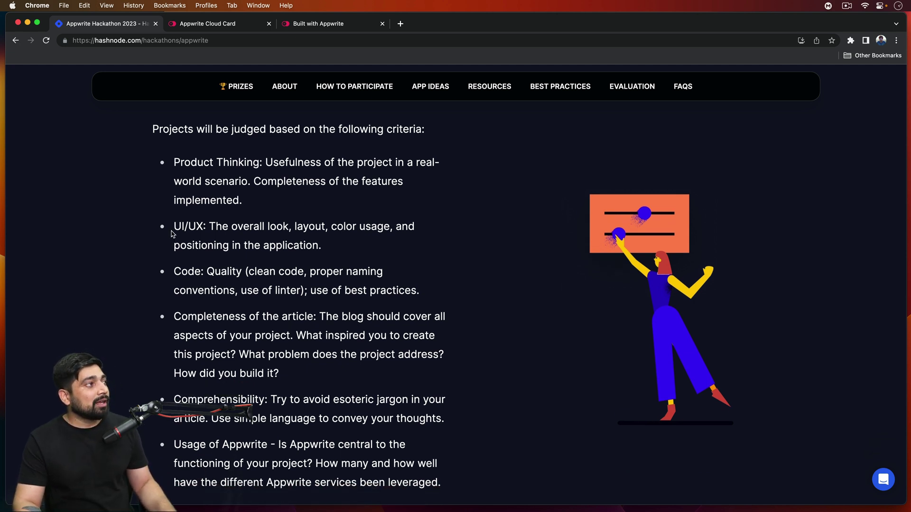
double_click(182, 226)
double_click(187, 271)
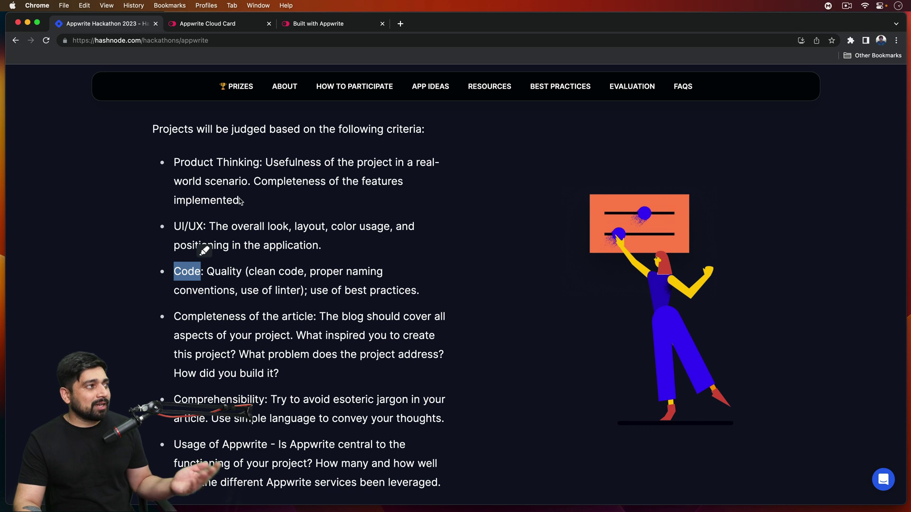
left_click_drag(174, 162, 255, 158)
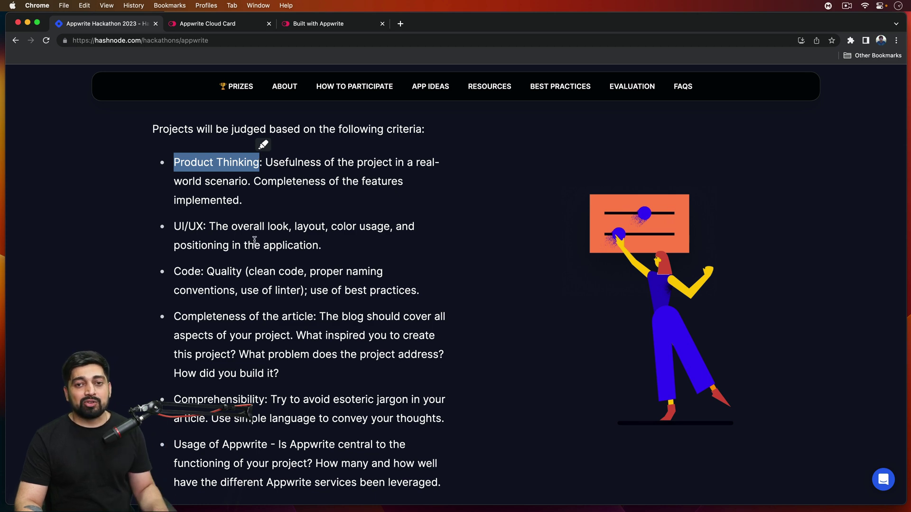
scroll(254, 241, "down", 5)
scroll(254, 241, "down", 5)
scroll(254, 241, "down", 2)
scroll(278, 243, "down", 3)
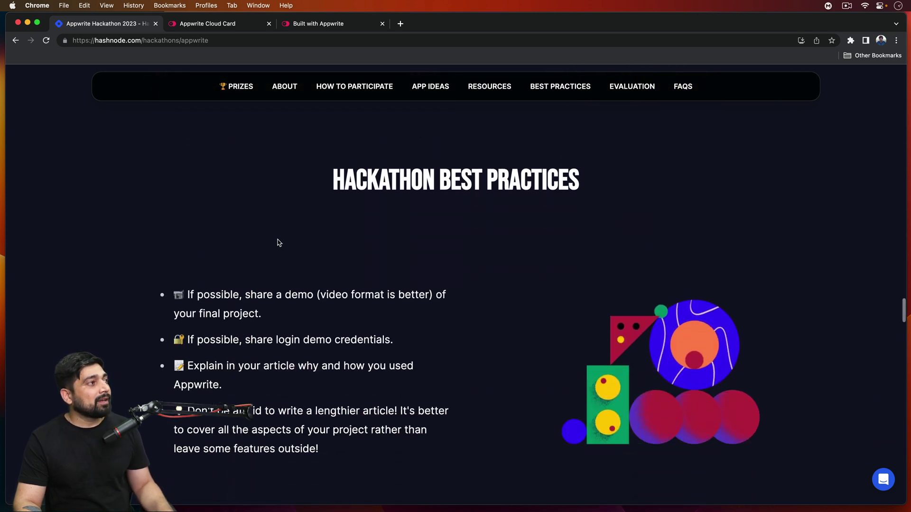
scroll(278, 243, "down", 1)
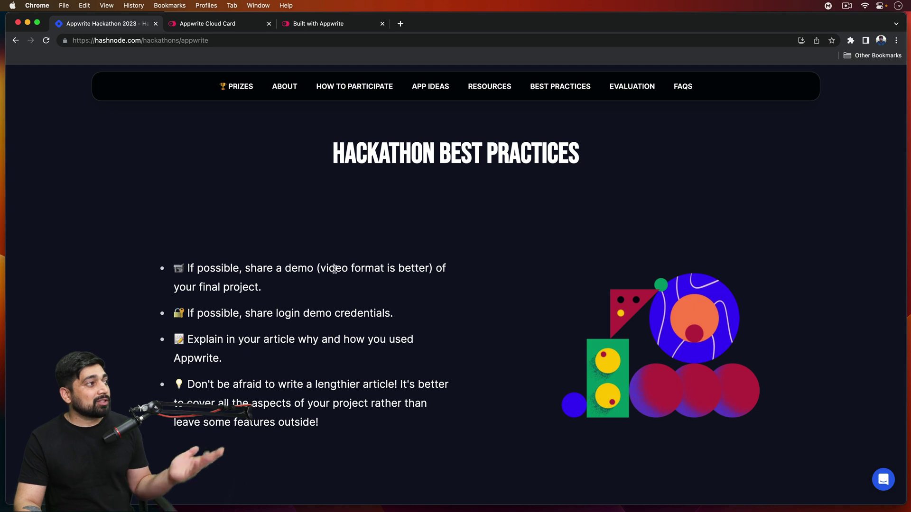
- Highlight the best-practice phrases 'video format', login demo credentials, and 'lengthier article'
left_click_drag(321, 268, 383, 263)
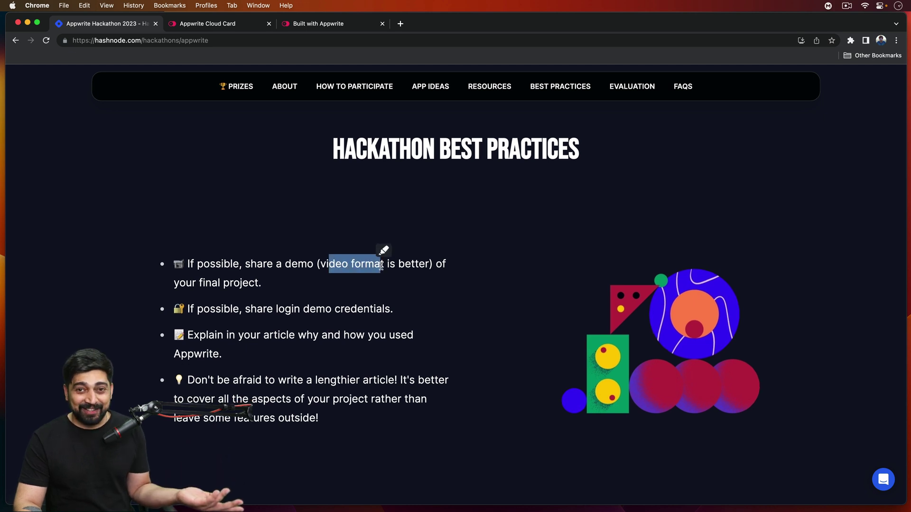
left_click(268, 268)
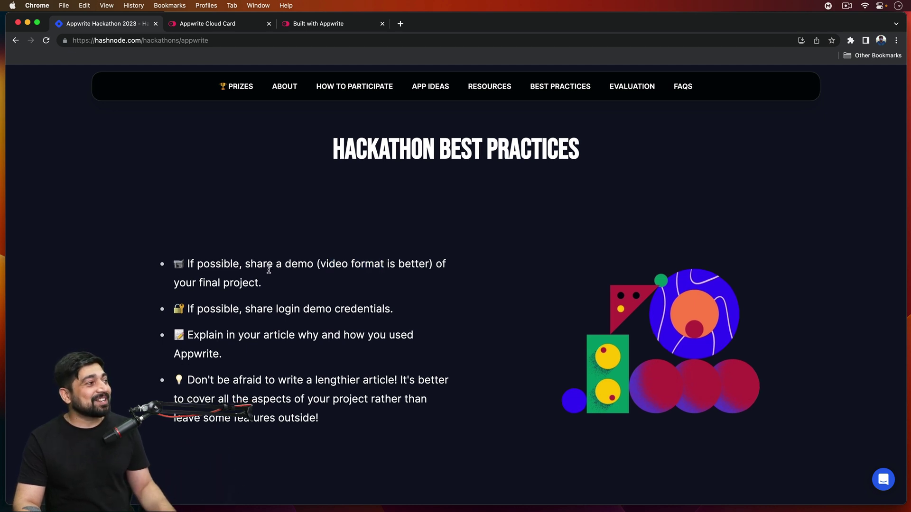
scroll(268, 270, "down", 1)
left_click_drag(190, 272, 345, 267)
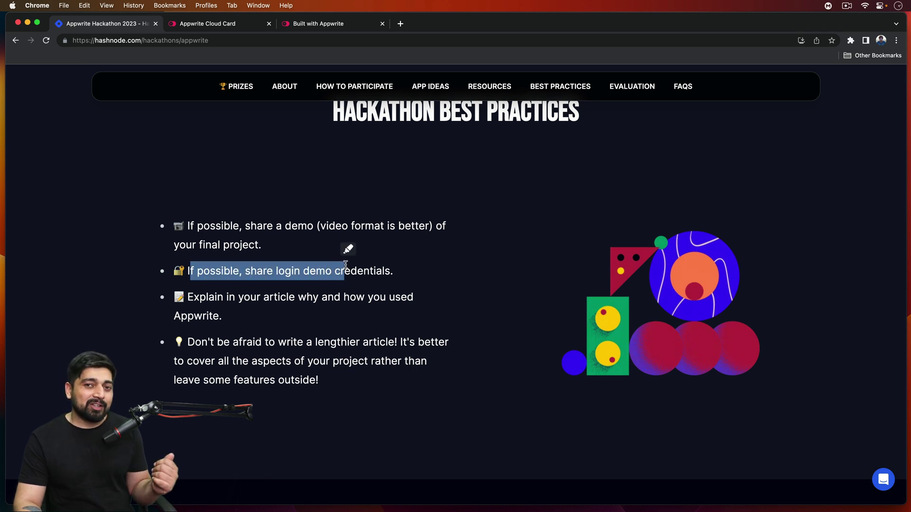
left_click(285, 250)
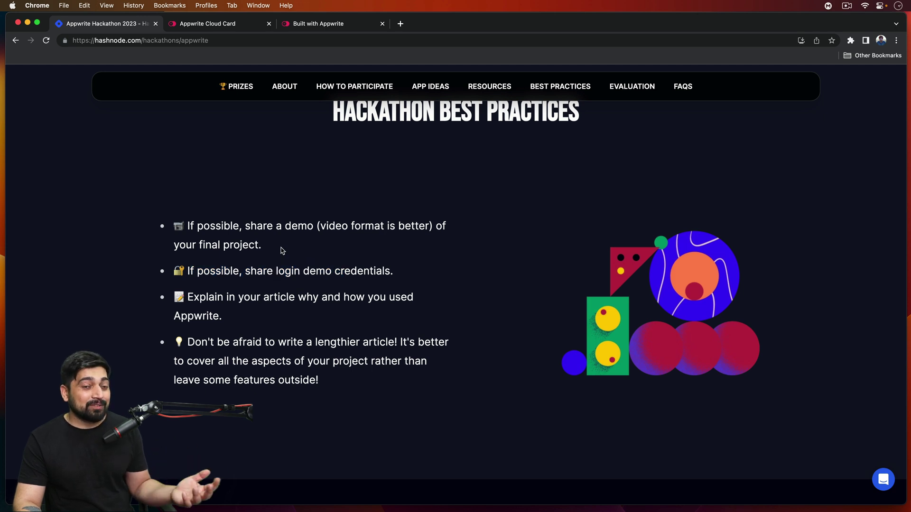
scroll(280, 252, "down", 1)
scroll(280, 252, "down", 3)
scroll(280, 252, "down", 2)
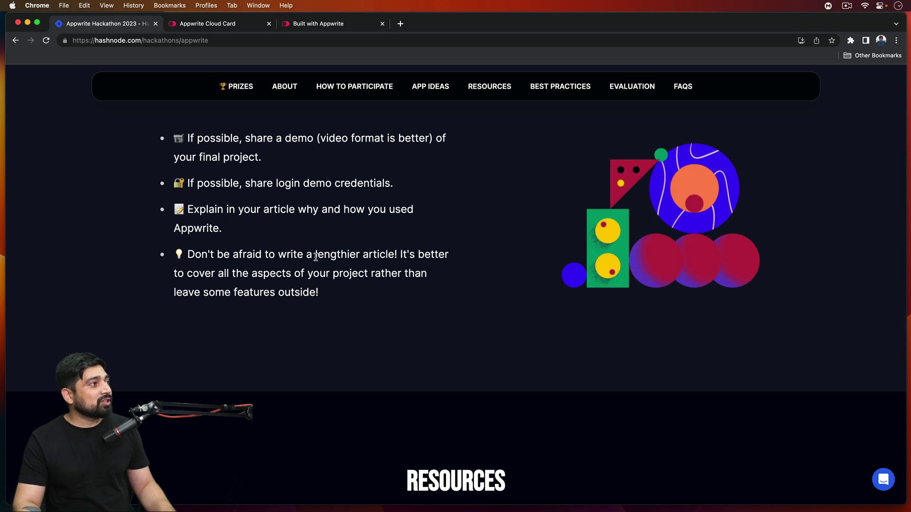
left_click_drag(313, 256, 387, 254)
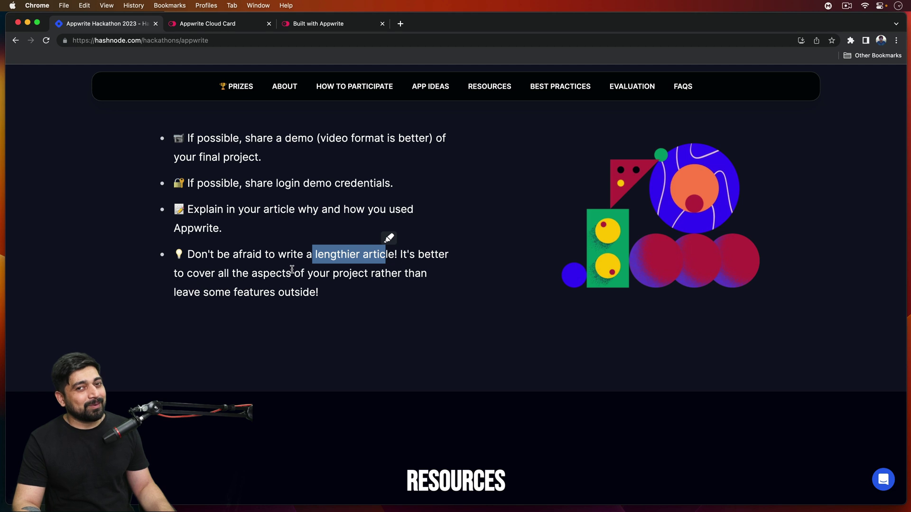
scroll(291, 269, "down", 3)
scroll(292, 270, "down", 5)
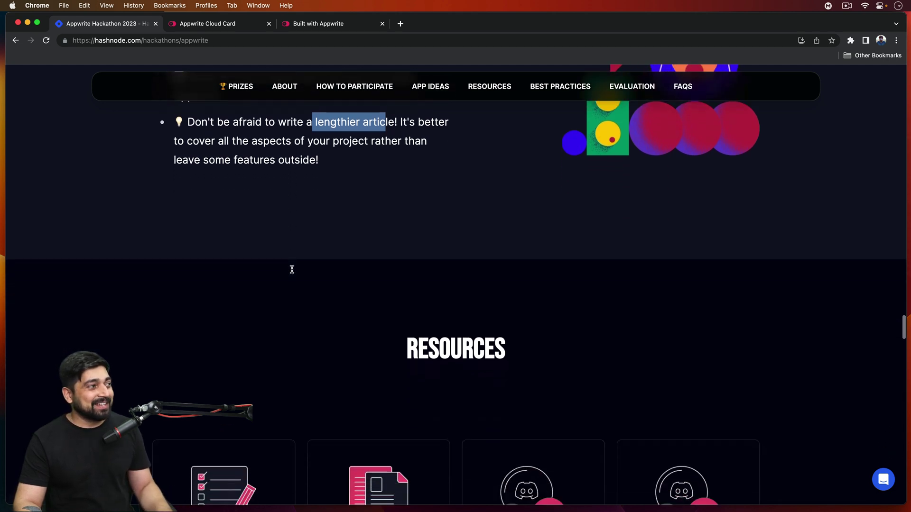
scroll(291, 270, "down", 5)
scroll(291, 273, "down", 3)
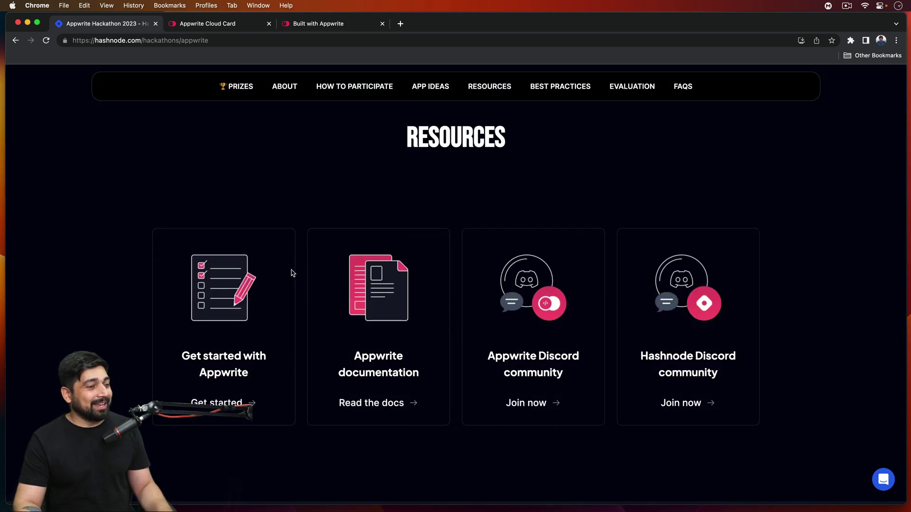
scroll(293, 274, "down", 2)
scroll(293, 274, "down", 4)
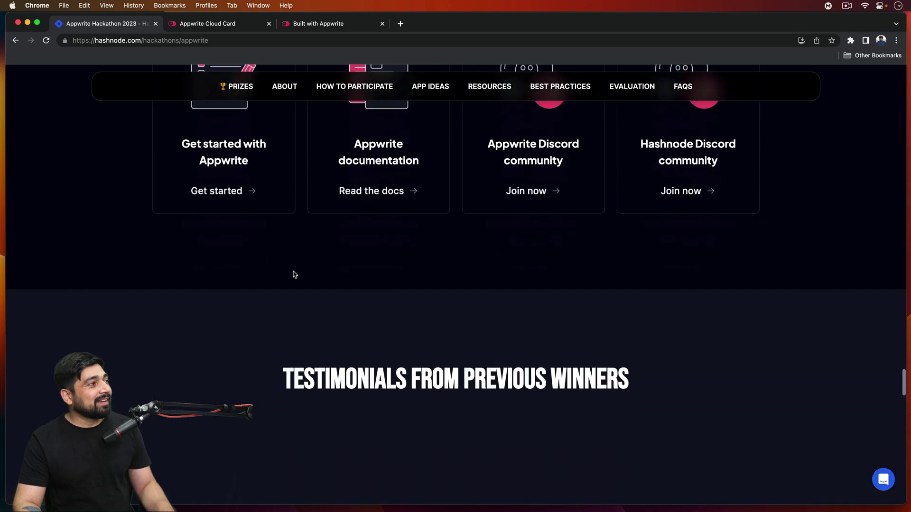
scroll(293, 274, "down", 5)
scroll(293, 274, "down", 5)
scroll(294, 273, "down", 4)
scroll(294, 275, "down", 2)
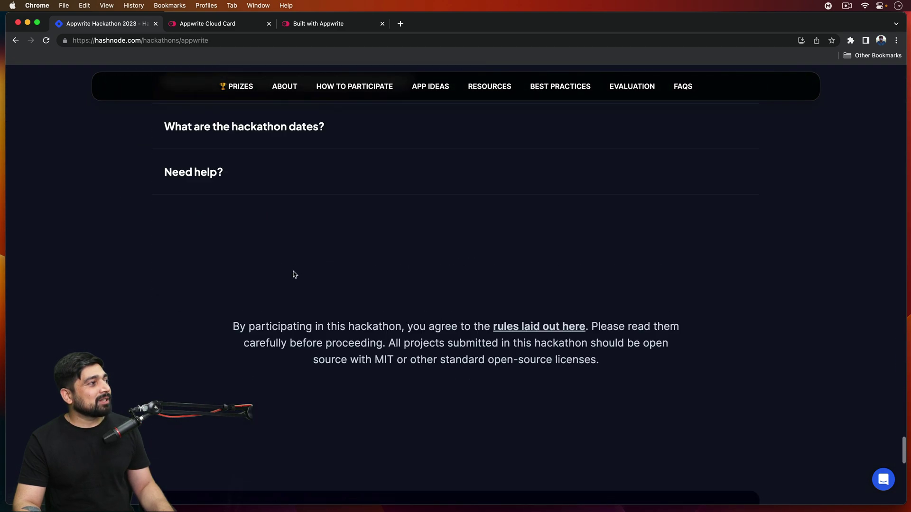
scroll(293, 275, "up", 4)
scroll(294, 274, "down", 1)
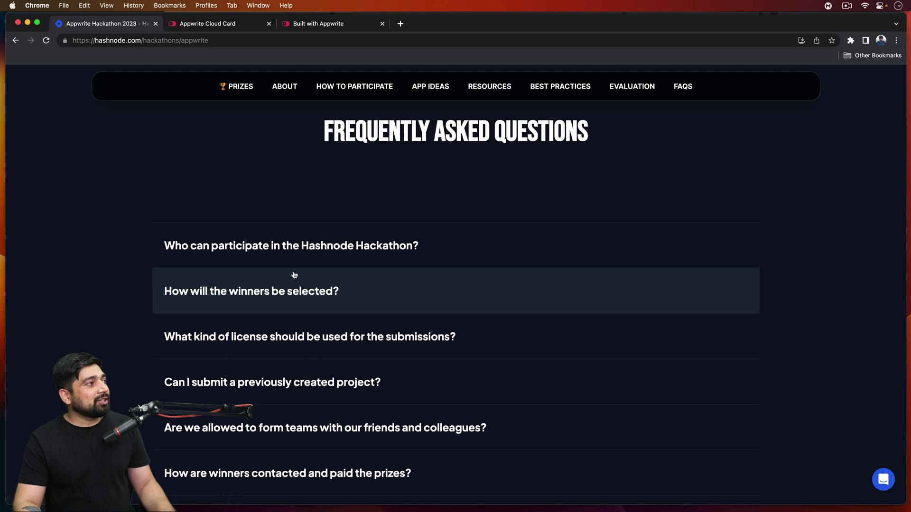
scroll(293, 274, "up", 10)
scroll(293, 274, "up", 10)
scroll(294, 274, "up", 8)
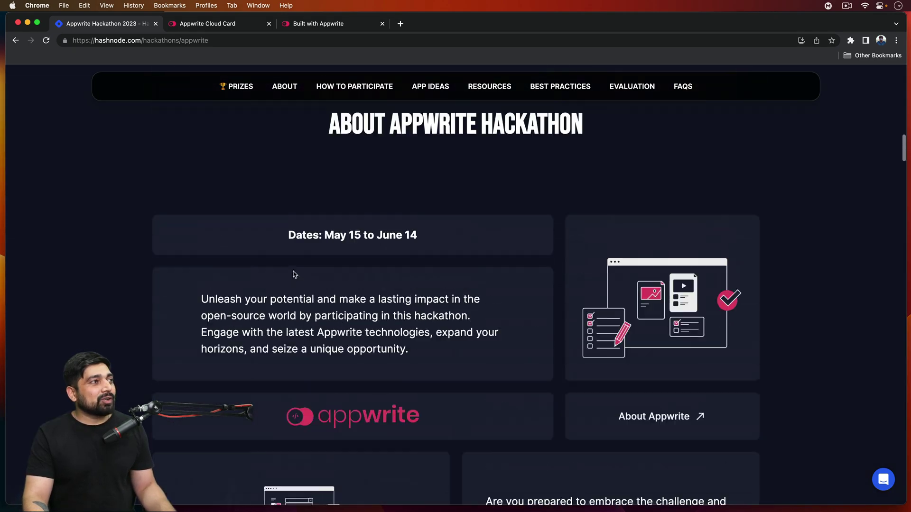
scroll(293, 274, "up", 6)
scroll(293, 274, "up", 8)
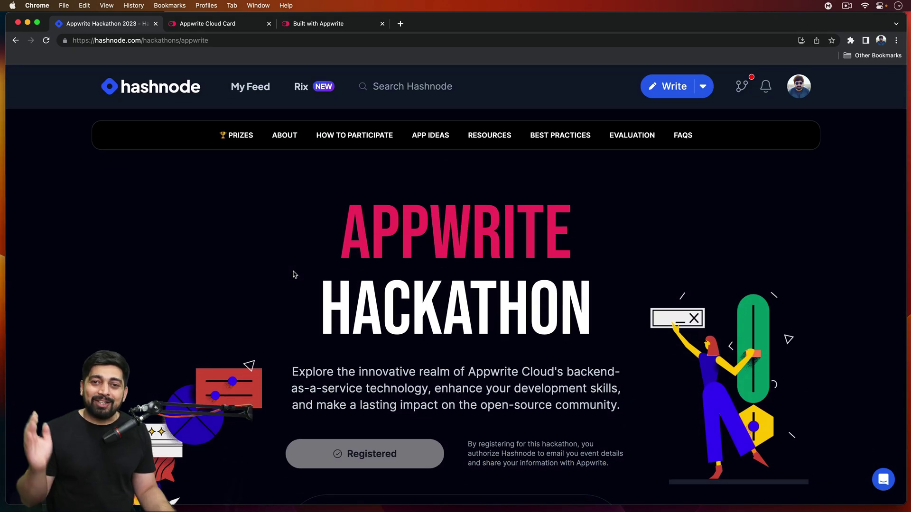